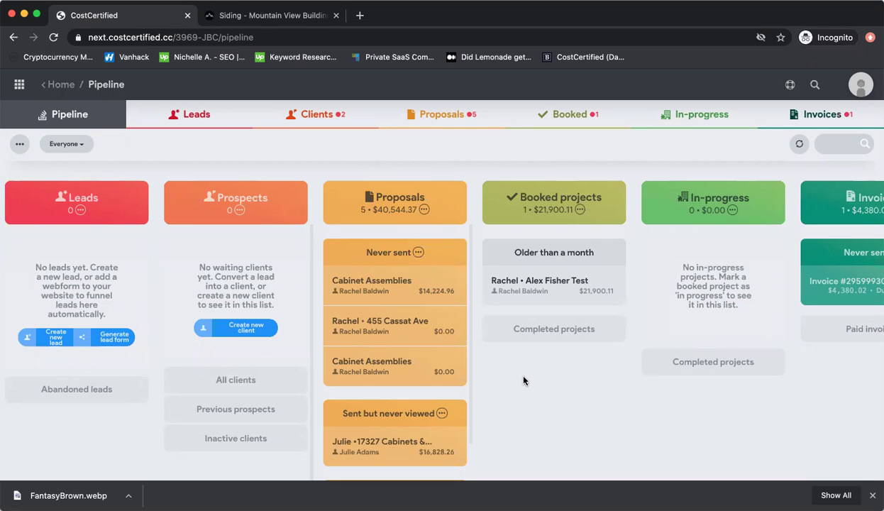
Open the 455 Cassat Ave proposal, remove its Countertops line item, and open the item library.
{"action": "left_click", "coordinate": [344, 328]}
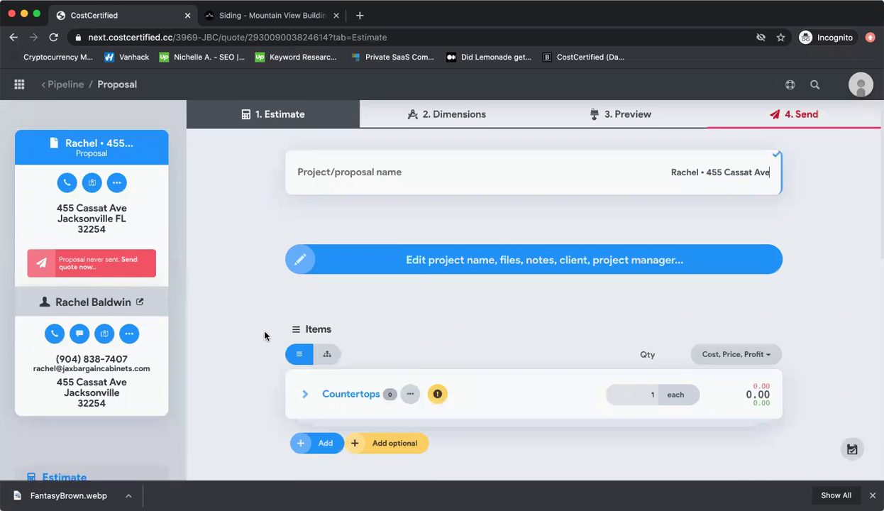
{"action": "scroll", "coordinate": [257, 334], "scroll_direction": "down", "scroll_amount": 1}
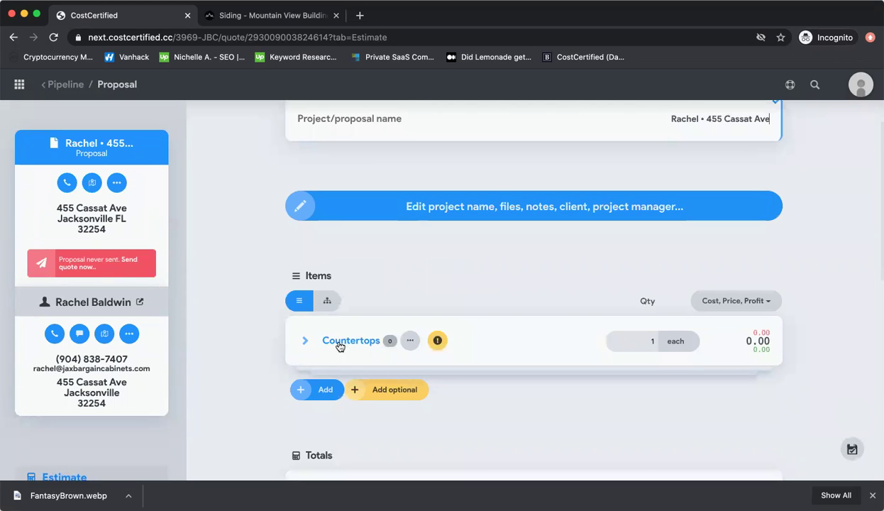
{"action": "left_click", "coordinate": [410, 340]}
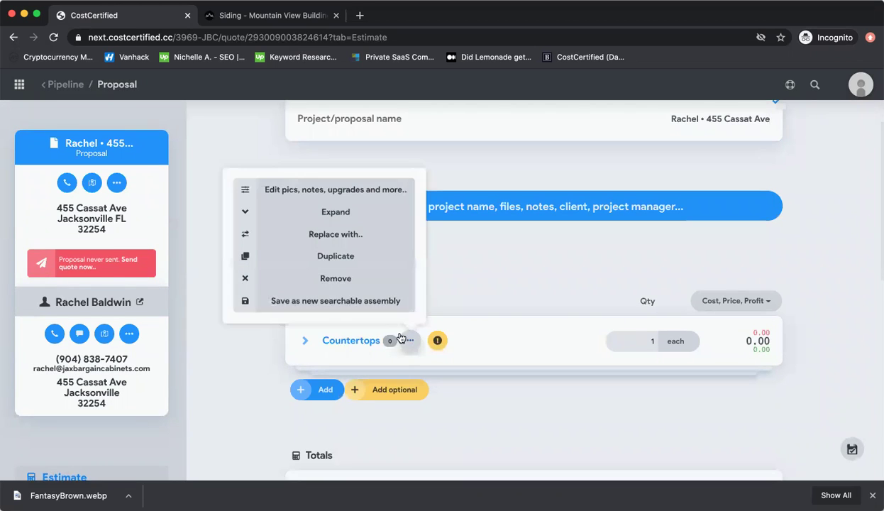
{"action": "left_click", "coordinate": [337, 278]}
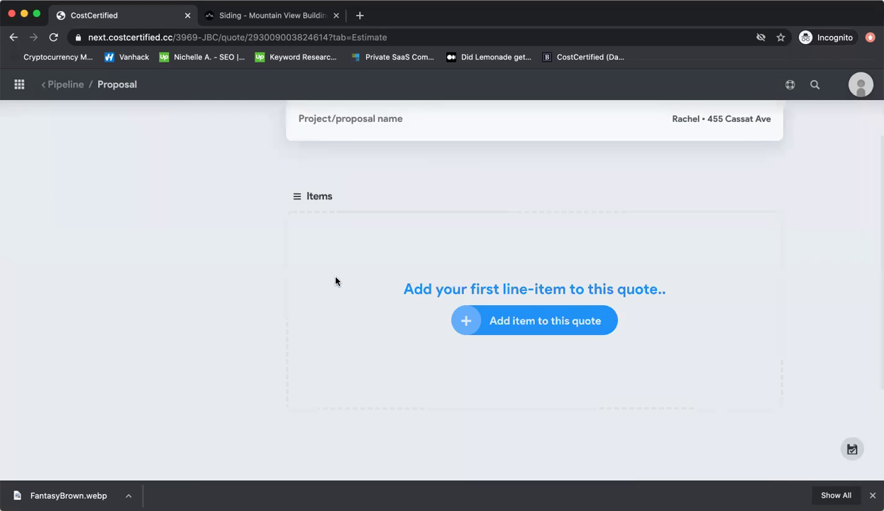
{"action": "left_click", "coordinate": [572, 327]}
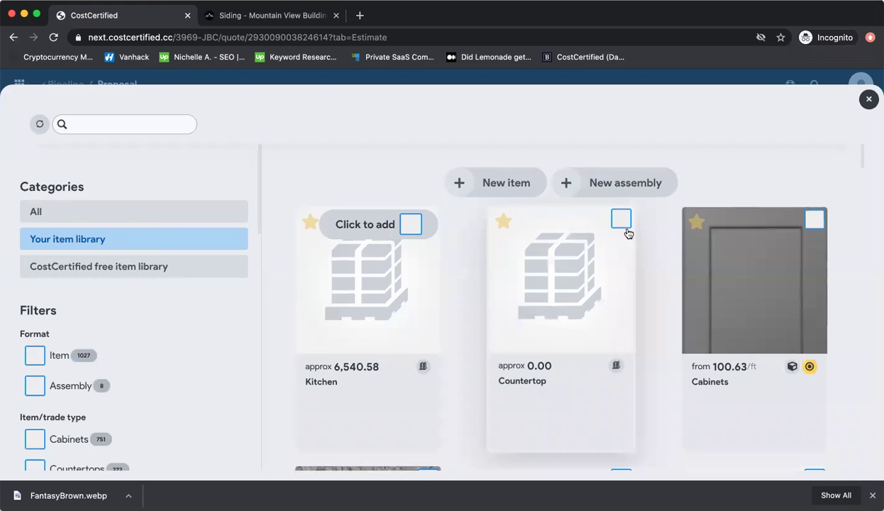
Add the Countertop assembly from the library with its length set to 20.
{"action": "left_click", "coordinate": [620, 219]}
{"action": "left_click", "coordinate": [807, 117]}
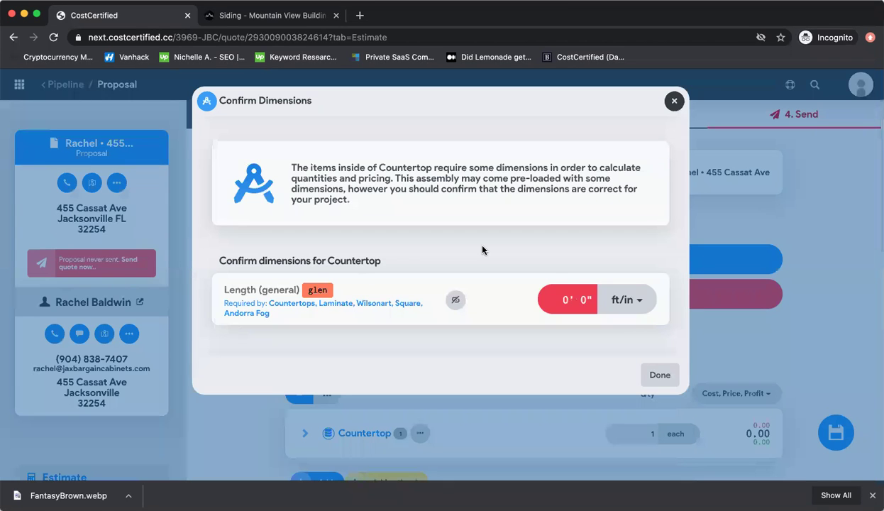
{"action": "left_click", "coordinate": [578, 294]}
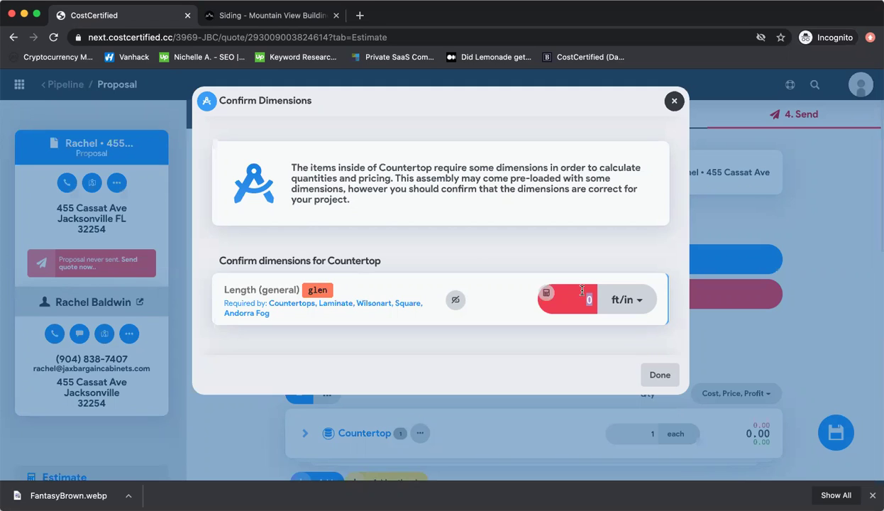
{"action": "type", "text": "20"}
{"action": "left_click", "coordinate": [653, 379]}
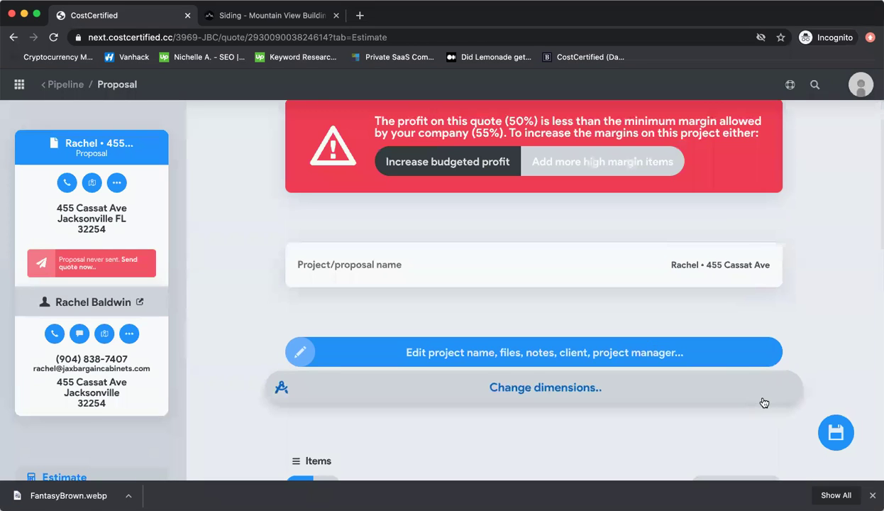
Review the estimate, then switch to the Dimensions step showing the 20' Countertop with 450 cost and 450 profit.
{"action": "scroll", "coordinate": [764, 403], "scroll_direction": "down", "scroll_amount": 2}
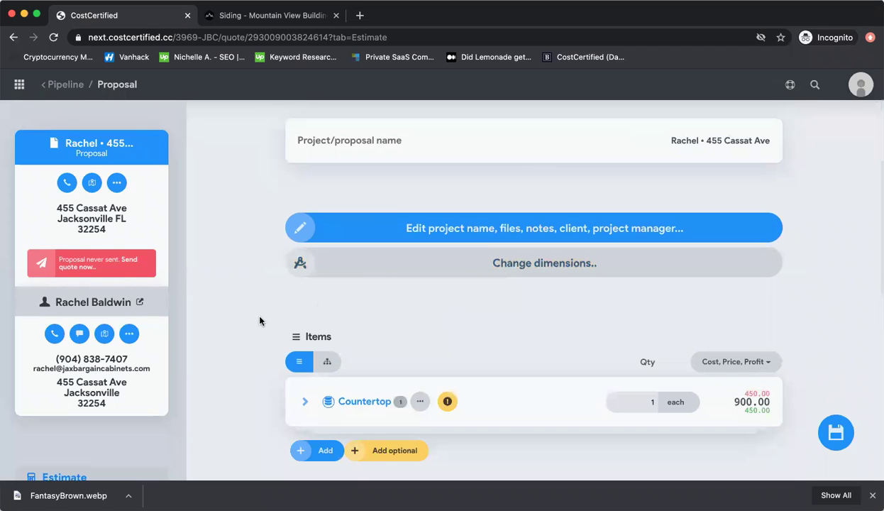
{"action": "scroll", "coordinate": [259, 320], "scroll_direction": "up", "scroll_amount": 3}
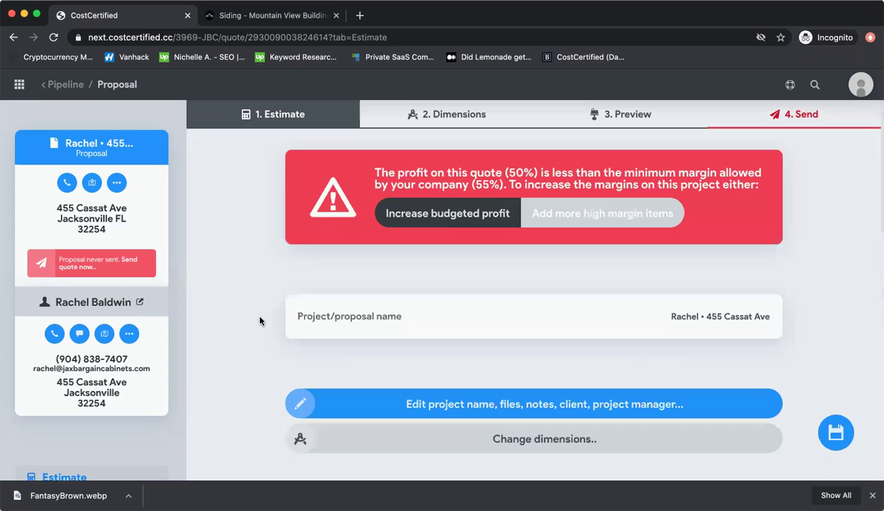
{"action": "scroll", "coordinate": [260, 321], "scroll_direction": "down", "scroll_amount": 2}
{"action": "scroll", "coordinate": [242, 406], "scroll_direction": "down", "scroll_amount": 1}
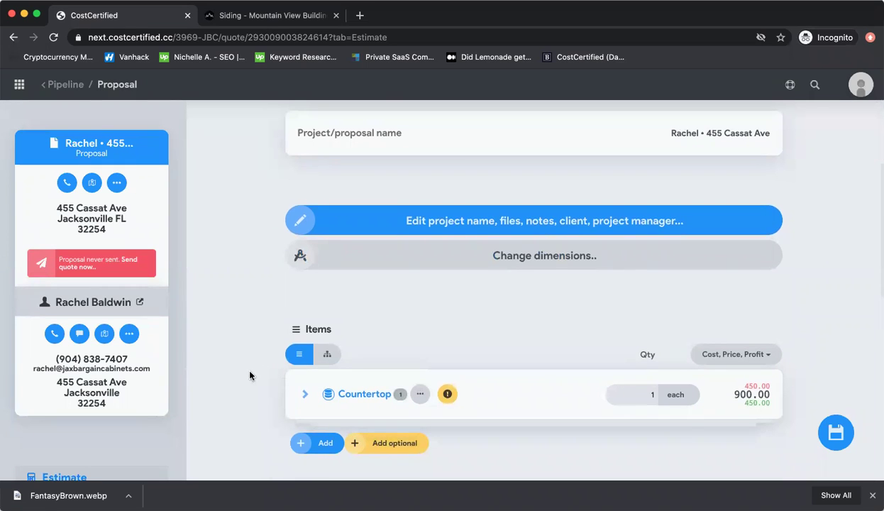
{"action": "scroll", "coordinate": [243, 360], "scroll_direction": "up", "scroll_amount": 3}
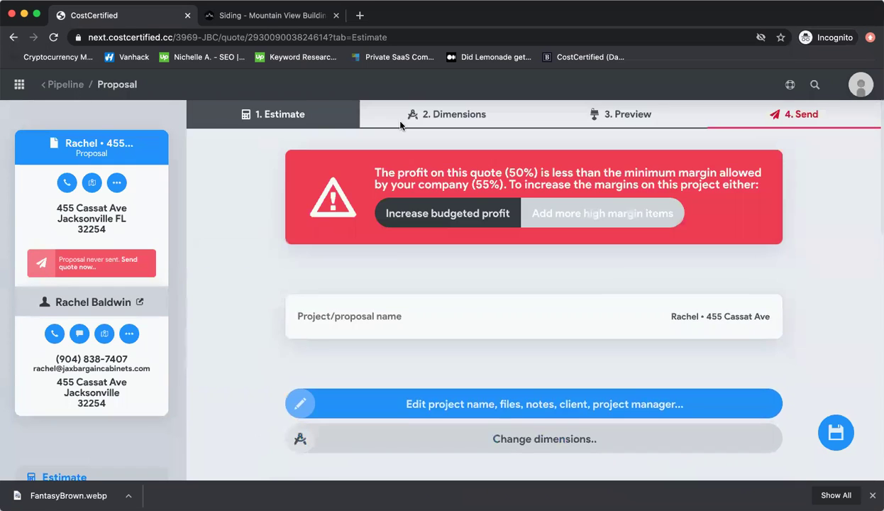
{"action": "left_click", "coordinate": [444, 117]}
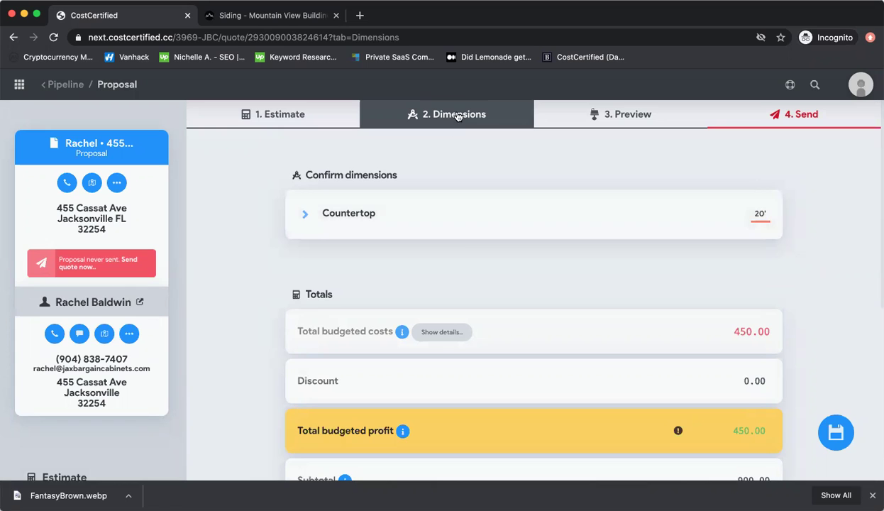
{"action": "left_click", "coordinate": [626, 116]}
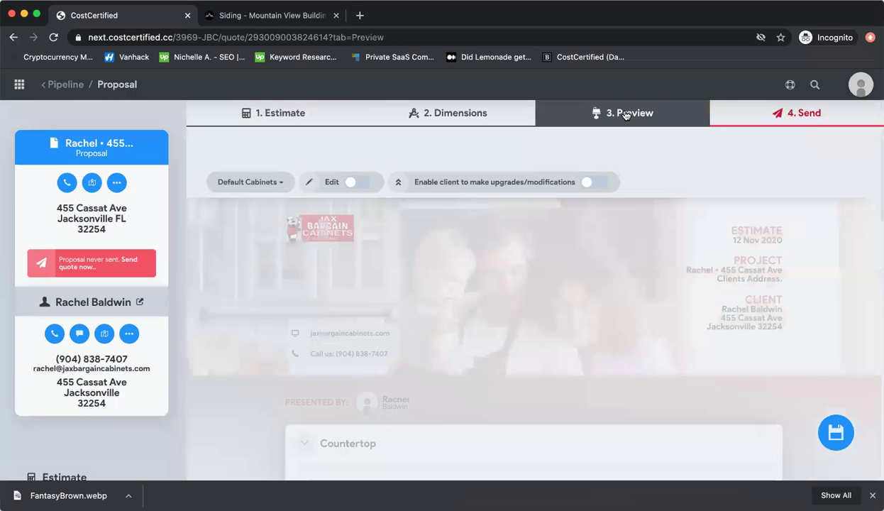
{"action": "scroll", "coordinate": [245, 343], "scroll_direction": "down", "scroll_amount": 1}
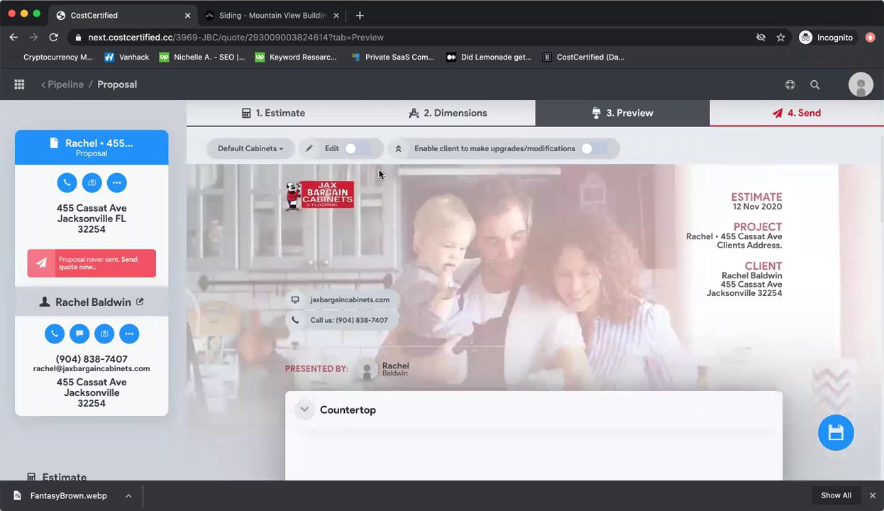
{"action": "scroll", "coordinate": [242, 351], "scroll_direction": "down", "scroll_amount": 2}
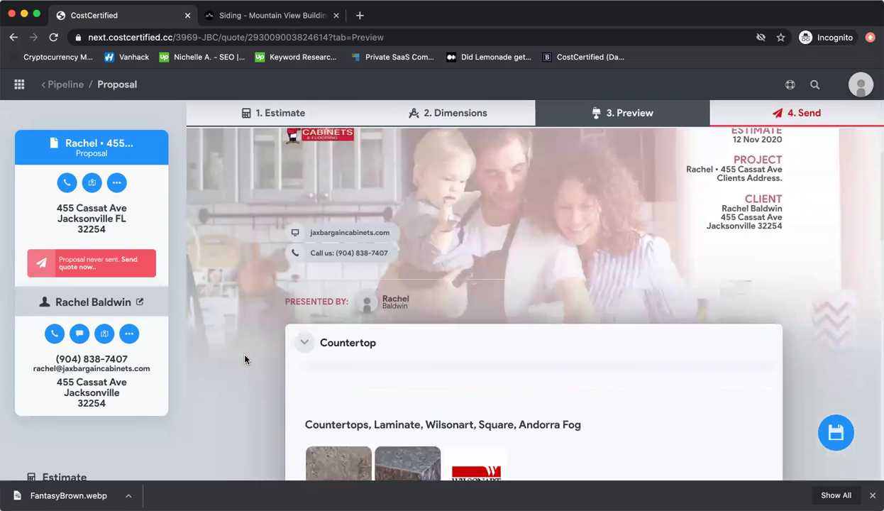
{"action": "scroll", "coordinate": [205, 386], "scroll_direction": "down", "scroll_amount": 2}
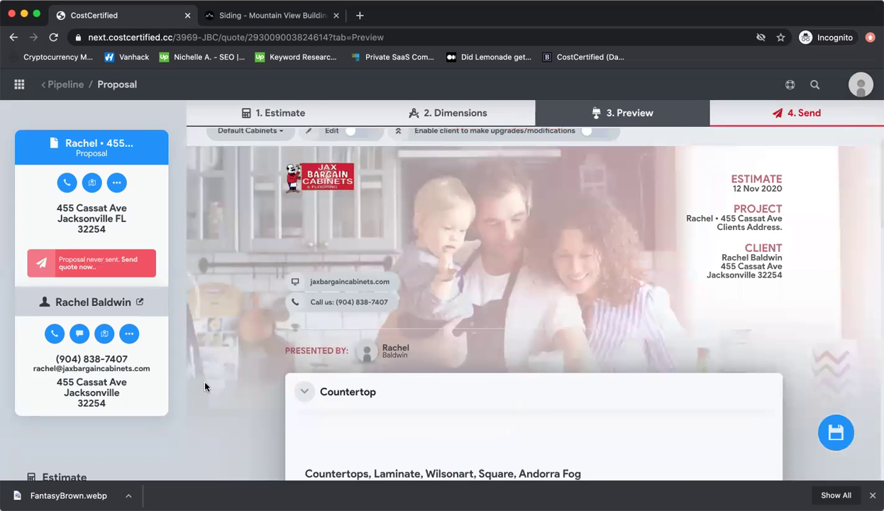
{"action": "scroll", "coordinate": [205, 386], "scroll_direction": "down", "scroll_amount": 5}
{"action": "scroll", "coordinate": [205, 386], "scroll_direction": "down", "scroll_amount": 2}
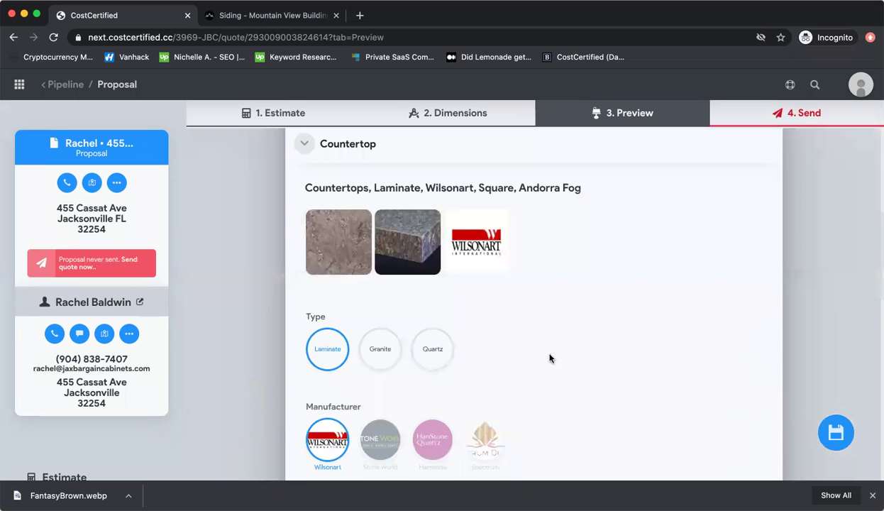
{"action": "scroll", "coordinate": [549, 359], "scroll_direction": "down", "scroll_amount": 2}
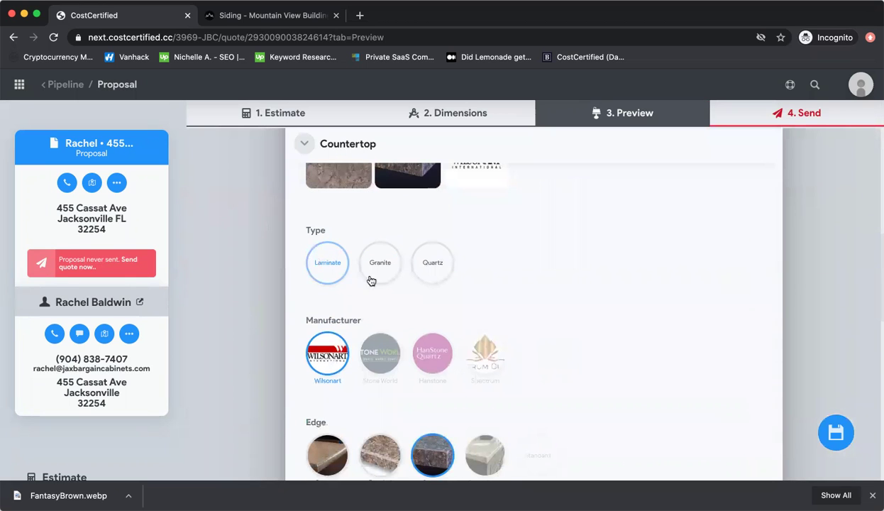
{"action": "scroll", "coordinate": [281, 271], "scroll_direction": "up", "scroll_amount": 1}
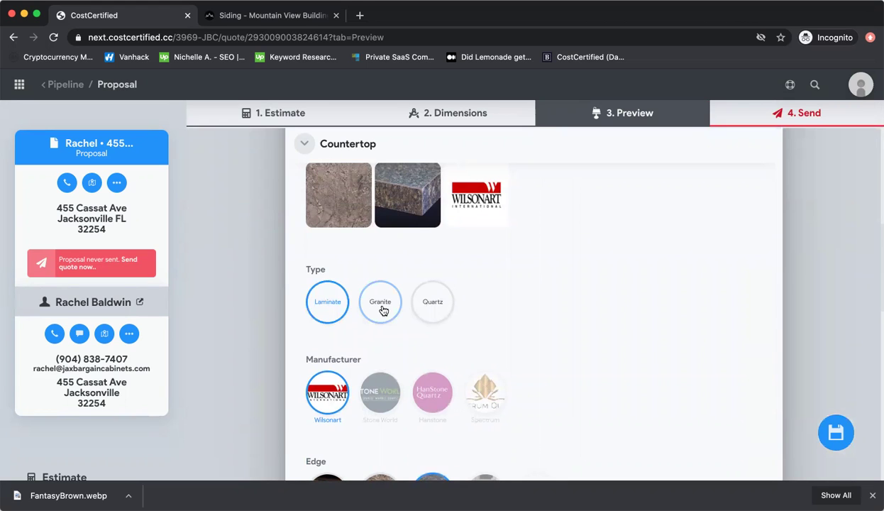
{"action": "scroll", "coordinate": [536, 336], "scroll_direction": "down", "scroll_amount": 2}
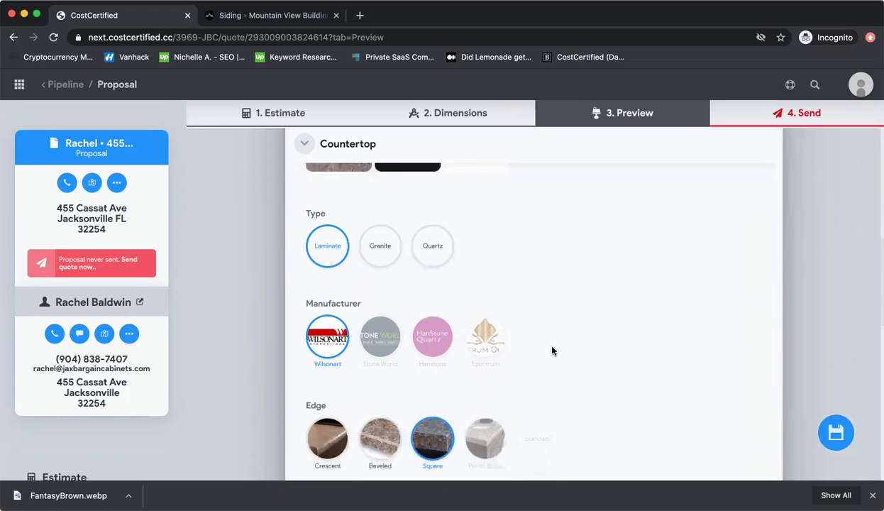
{"action": "left_click", "coordinate": [382, 241]}
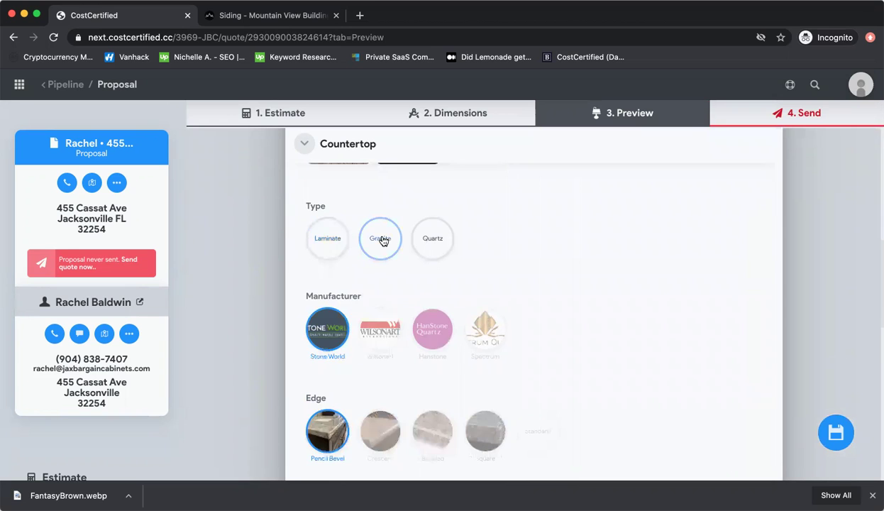
{"action": "scroll", "coordinate": [574, 351], "scroll_direction": "down", "scroll_amount": 5}
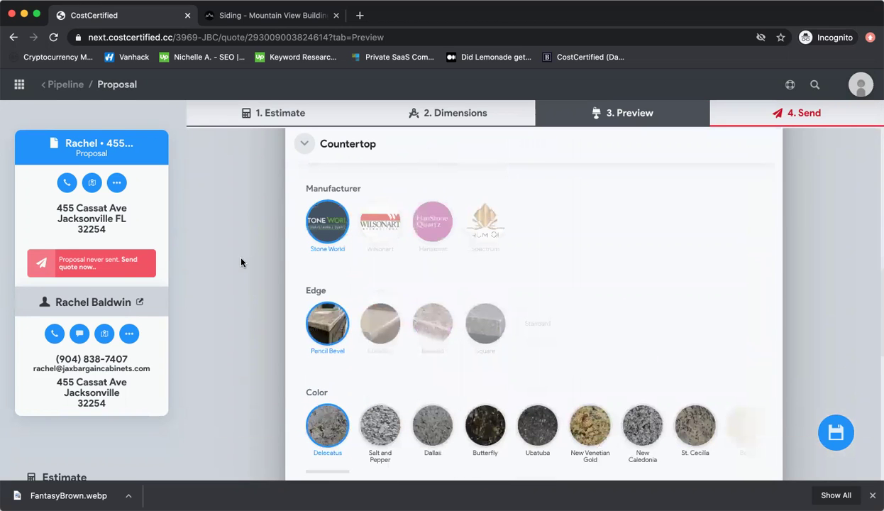
{"action": "scroll", "coordinate": [521, 372], "scroll_direction": "down", "scroll_amount": 2}
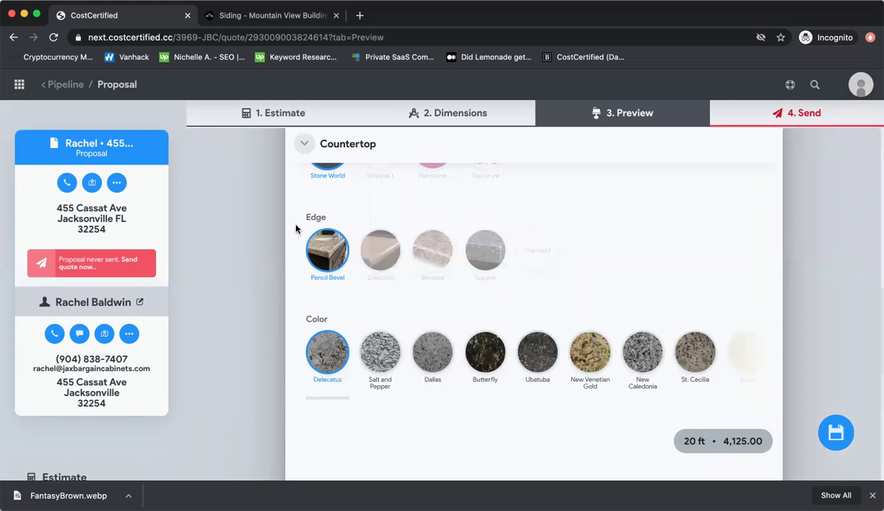
{"action": "left_click", "coordinate": [381, 356]}
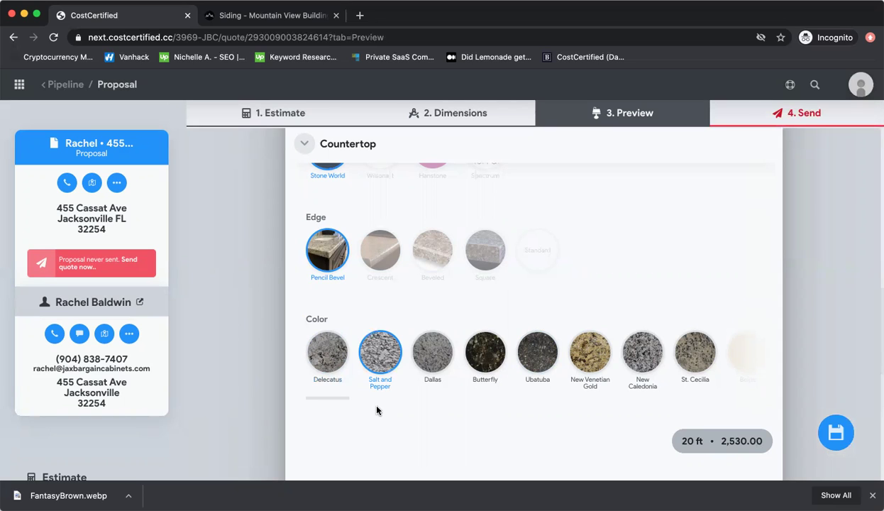
{"action": "scroll", "coordinate": [377, 410], "scroll_direction": "down", "scroll_amount": 3}
{"action": "scroll", "coordinate": [377, 410], "scroll_direction": "down", "scroll_amount": 1}
{"action": "scroll", "coordinate": [376, 410], "scroll_direction": "down", "scroll_amount": 3}
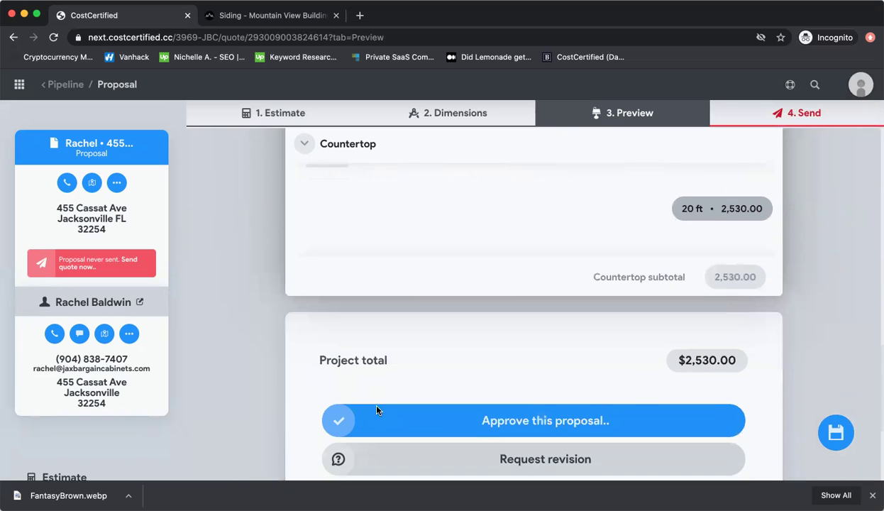
{"action": "scroll", "coordinate": [438, 328], "scroll_direction": "up", "scroll_amount": 1}
{"action": "scroll", "coordinate": [438, 327], "scroll_direction": "up", "scroll_amount": 4}
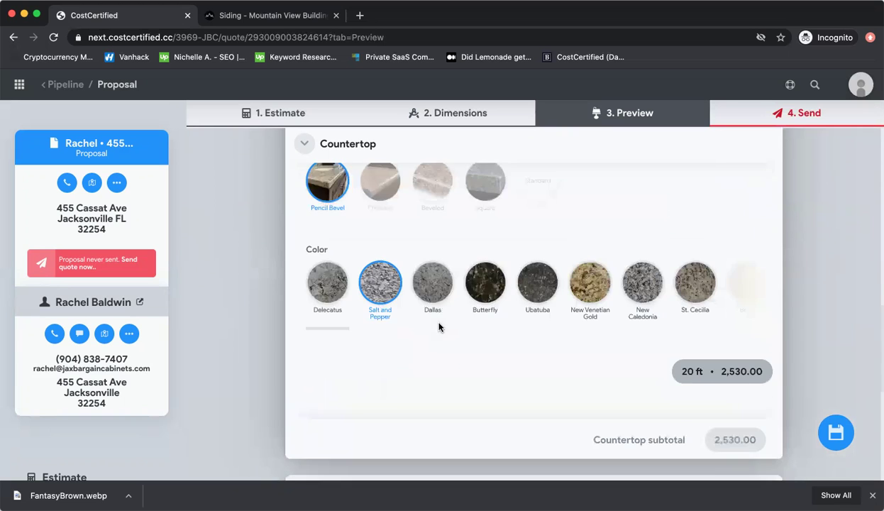
{"action": "scroll", "coordinate": [438, 326], "scroll_direction": "up", "scroll_amount": 3}
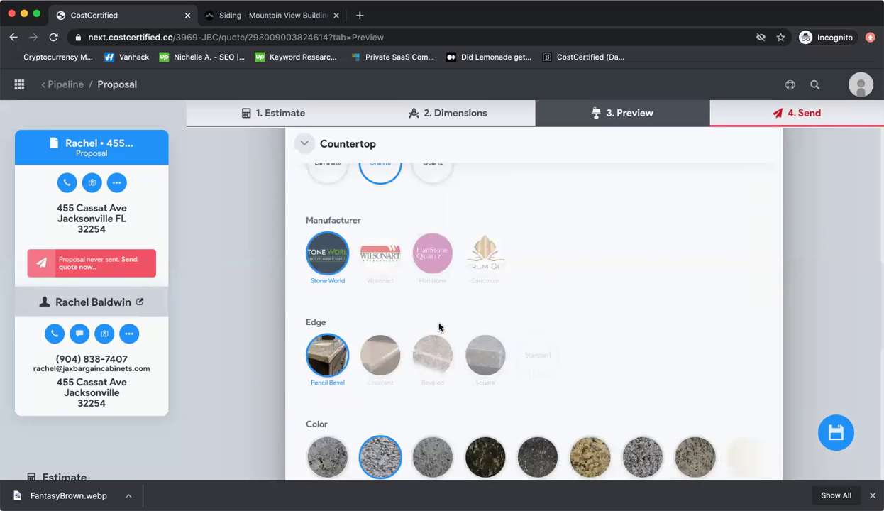
{"action": "scroll", "coordinate": [438, 326], "scroll_direction": "up", "scroll_amount": 2}
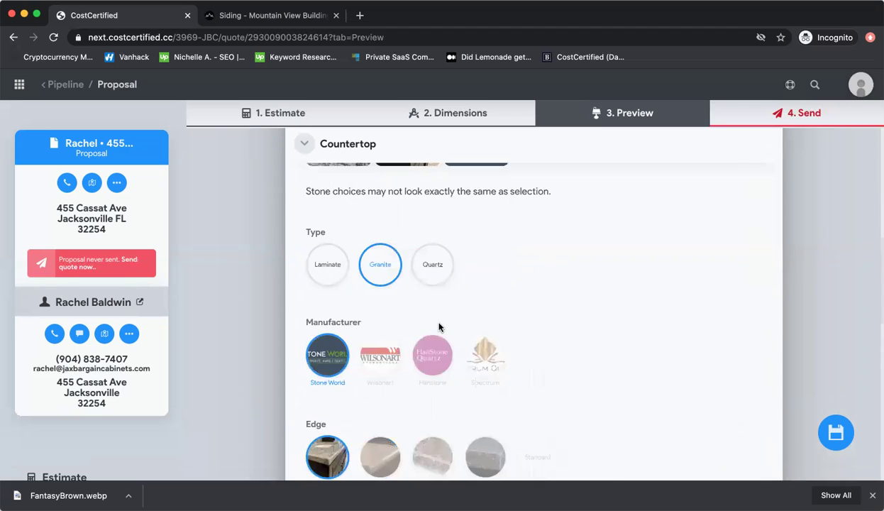
{"action": "scroll", "coordinate": [438, 326], "scroll_direction": "up", "scroll_amount": 4}
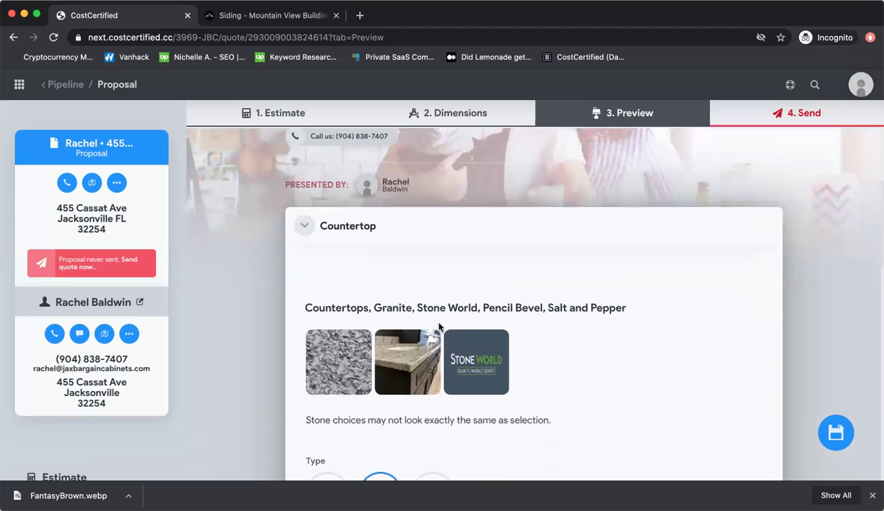
{"action": "scroll", "coordinate": [438, 327], "scroll_direction": "up", "scroll_amount": 2}
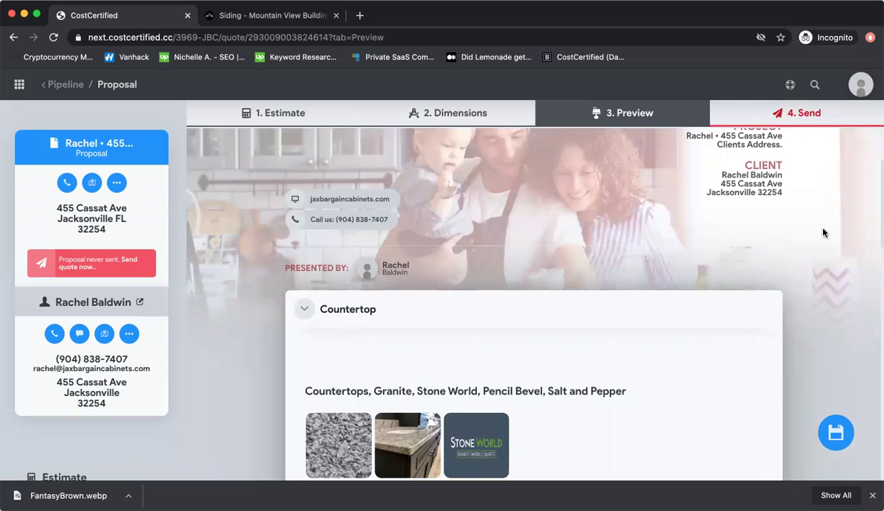
{"action": "scroll", "coordinate": [800, 221], "scroll_direction": "up", "scroll_amount": 3}
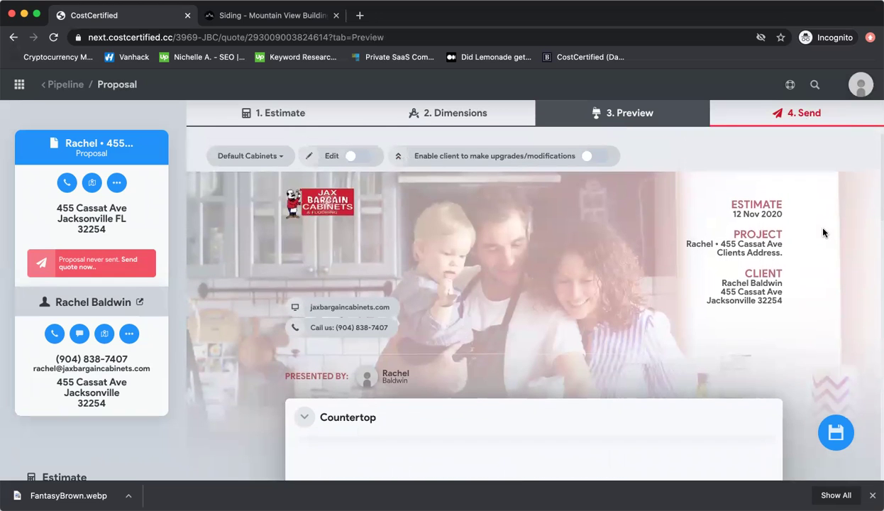
Visit the Send step, then return to the Estimate step's Items list.
{"action": "left_click", "coordinate": [796, 114]}
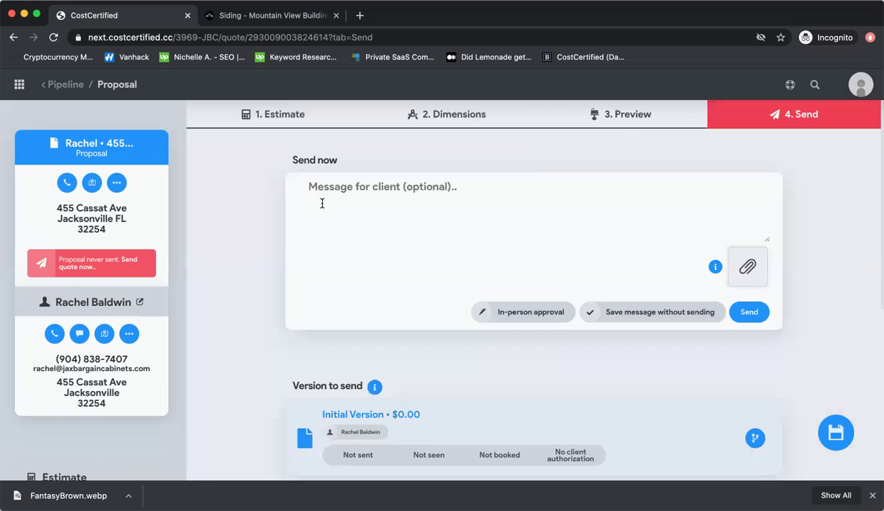
{"action": "left_click", "coordinate": [287, 117]}
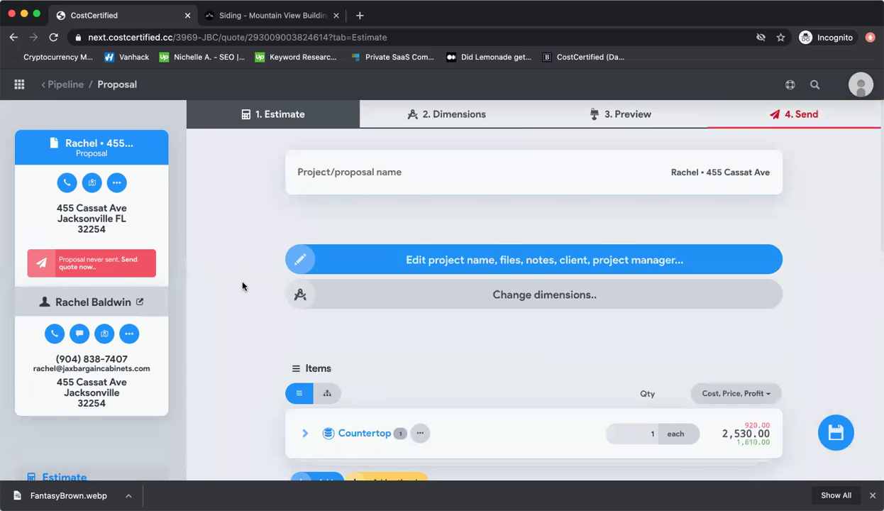
{"action": "scroll", "coordinate": [242, 285], "scroll_direction": "down", "scroll_amount": 2}
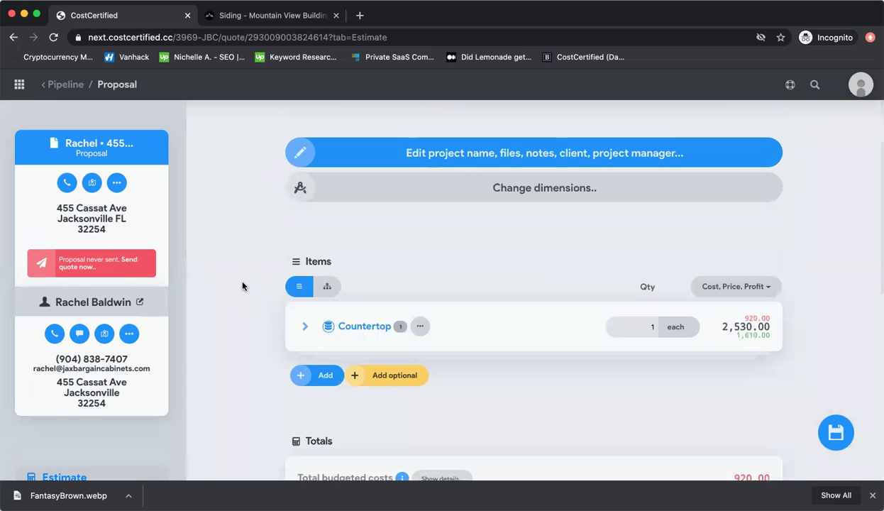
Expand the Countertop item to show its 20' length and its Granite, Stone World and Pencil Bevel choices.
{"action": "left_click", "coordinate": [306, 326]}
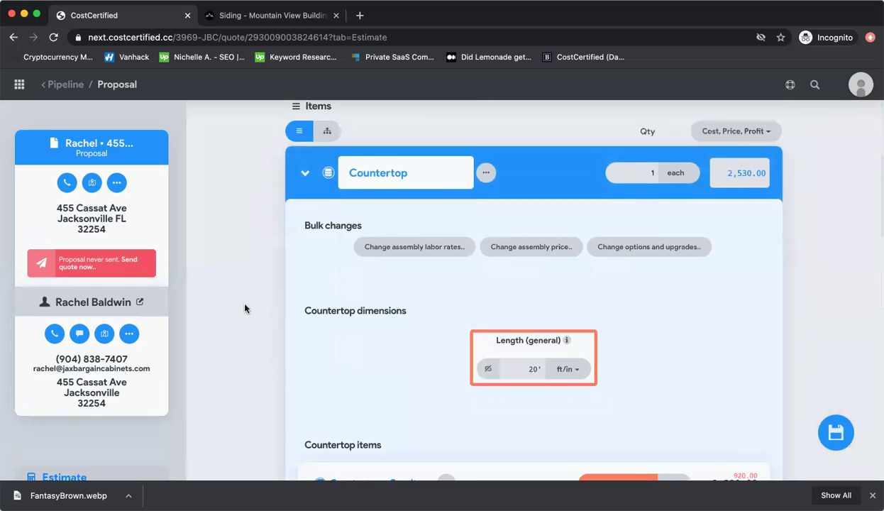
{"action": "scroll", "coordinate": [245, 308], "scroll_direction": "down", "scroll_amount": 5}
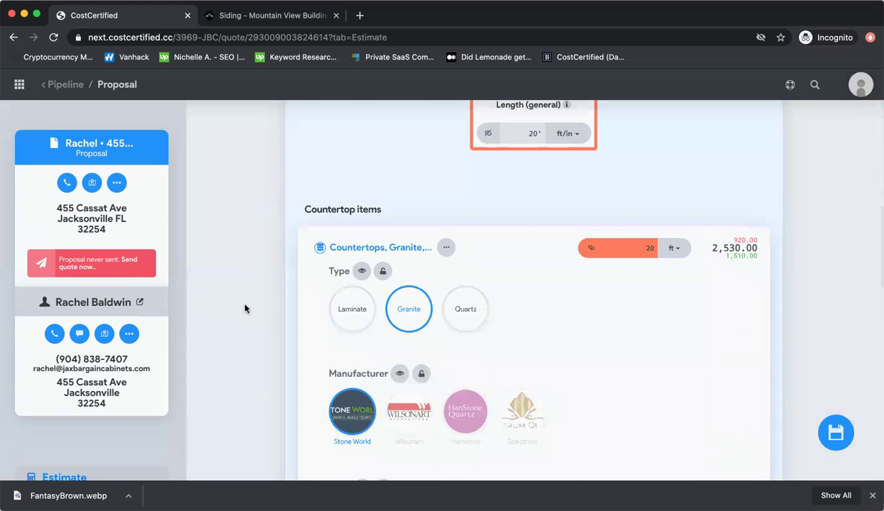
{"action": "scroll", "coordinate": [244, 307], "scroll_direction": "down", "scroll_amount": 1}
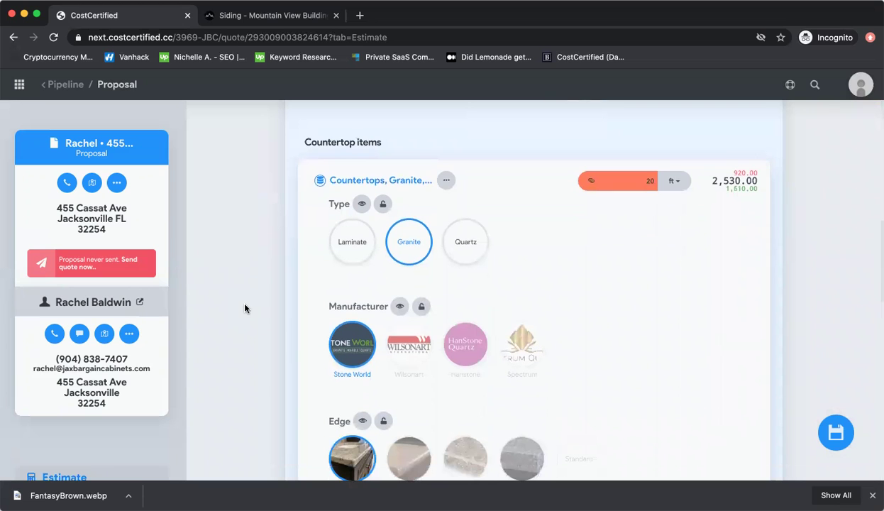
{"action": "scroll", "coordinate": [245, 307], "scroll_direction": "down", "scroll_amount": 1}
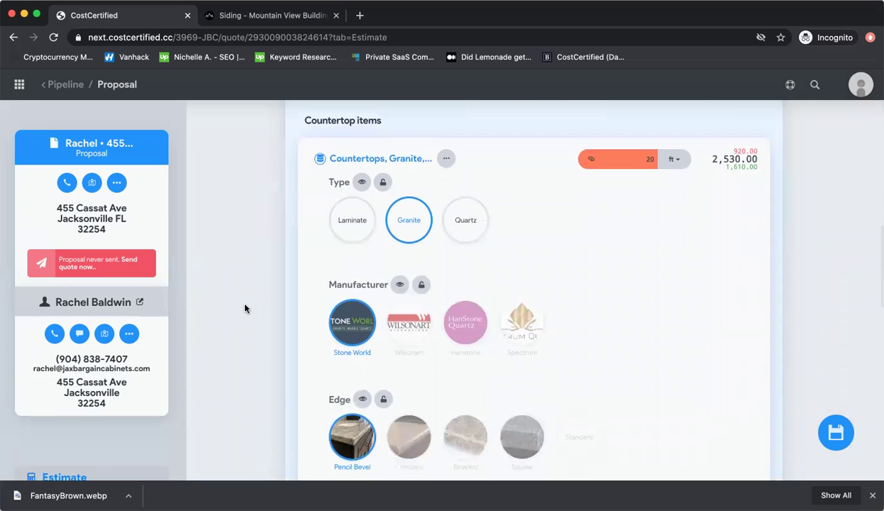
{"action": "scroll", "coordinate": [244, 308], "scroll_direction": "up", "scroll_amount": 5}
{"action": "scroll", "coordinate": [244, 308], "scroll_direction": "up", "scroll_amount": 1}
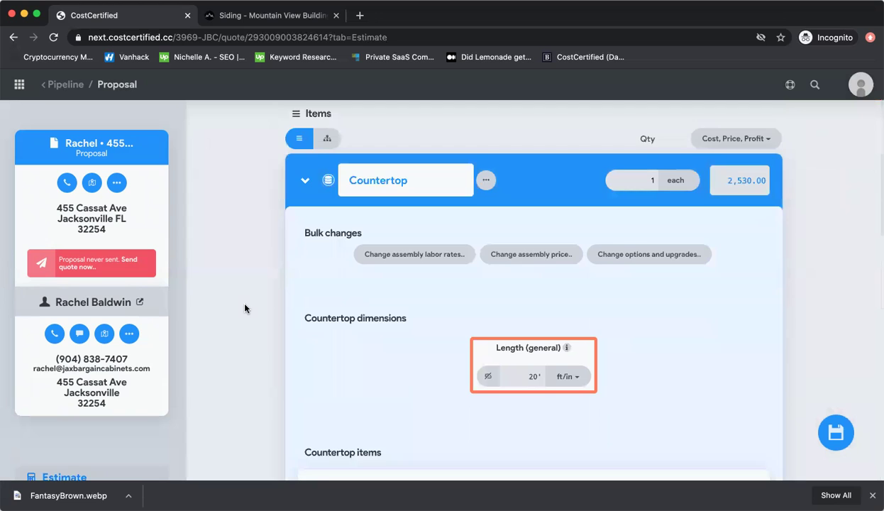
{"action": "scroll", "coordinate": [244, 307], "scroll_direction": "down", "scroll_amount": 4}
{"action": "scroll", "coordinate": [245, 308], "scroll_direction": "down", "scroll_amount": 1}
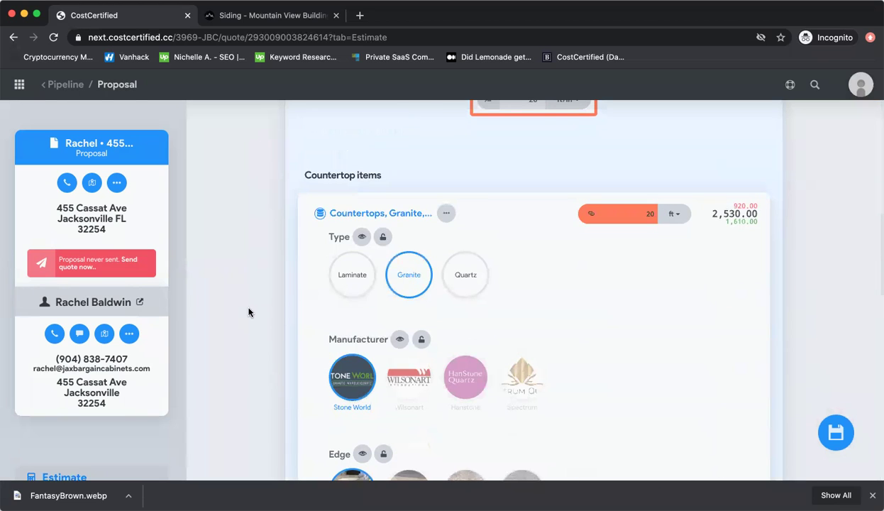
{"action": "scroll", "coordinate": [246, 310], "scroll_direction": "down", "scroll_amount": 2}
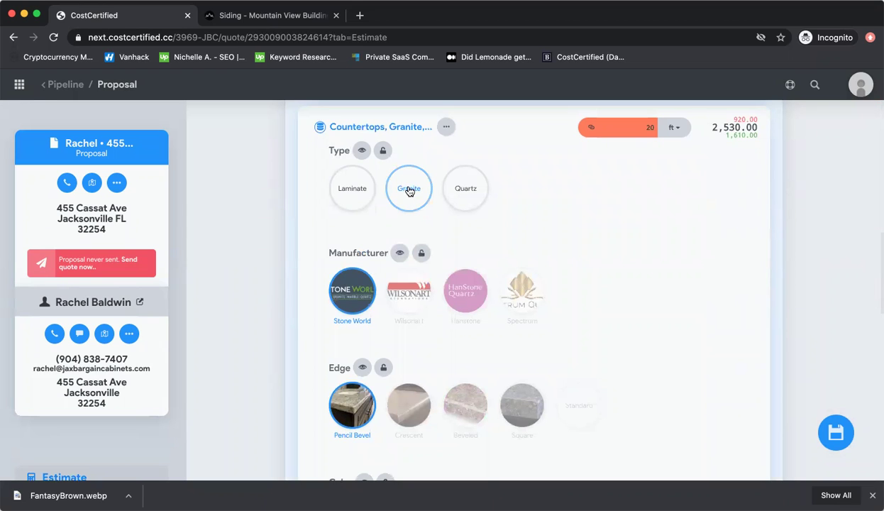
{"action": "scroll", "coordinate": [409, 192], "scroll_direction": "down", "scroll_amount": 1}
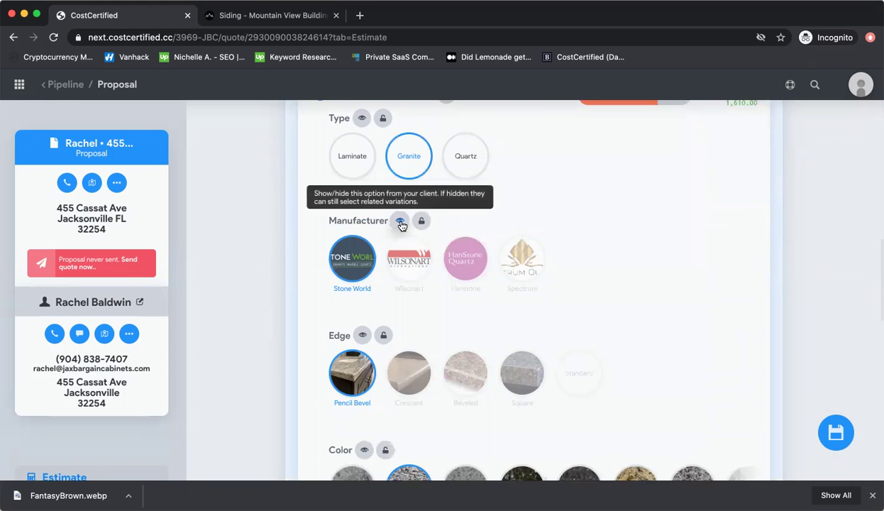
Toggle the Manufacturer option's visibility so the client no longer sees it.
{"action": "left_click", "coordinate": [400, 221]}
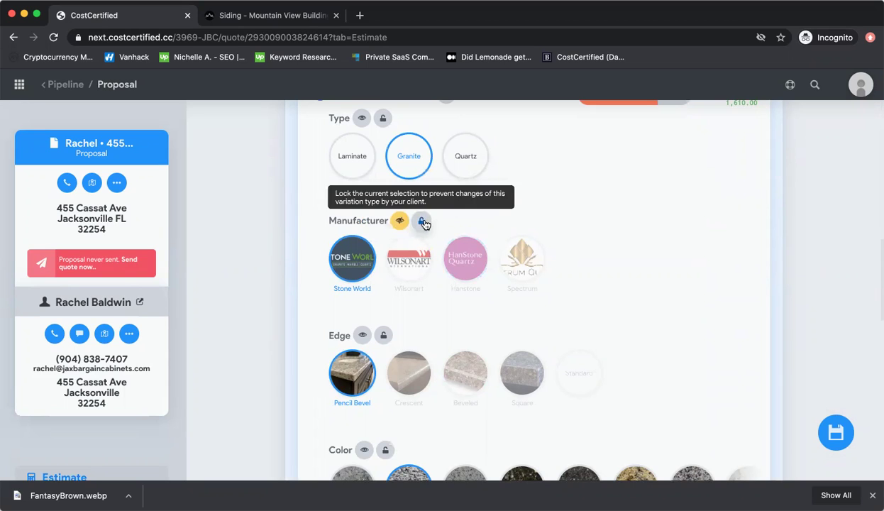
{"action": "scroll", "coordinate": [536, 240], "scroll_direction": "down", "scroll_amount": 1}
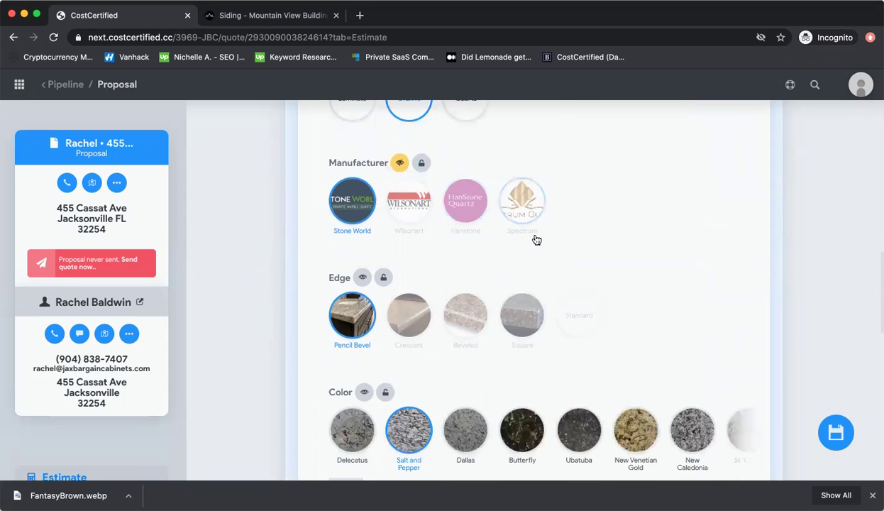
{"action": "scroll", "coordinate": [536, 240], "scroll_direction": "up", "scroll_amount": 1}
{"action": "scroll", "coordinate": [507, 218], "scroll_direction": "down", "scroll_amount": 1}
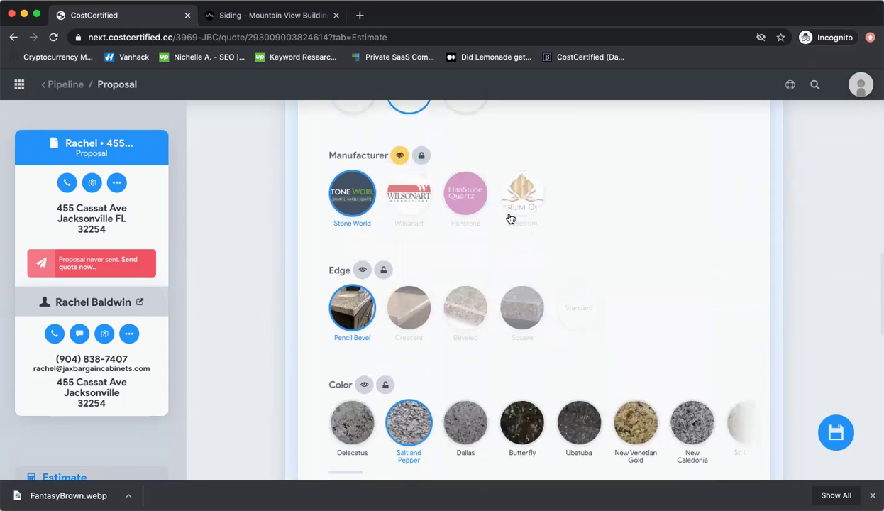
{"action": "scroll", "coordinate": [508, 218], "scroll_direction": "up", "scroll_amount": 1}
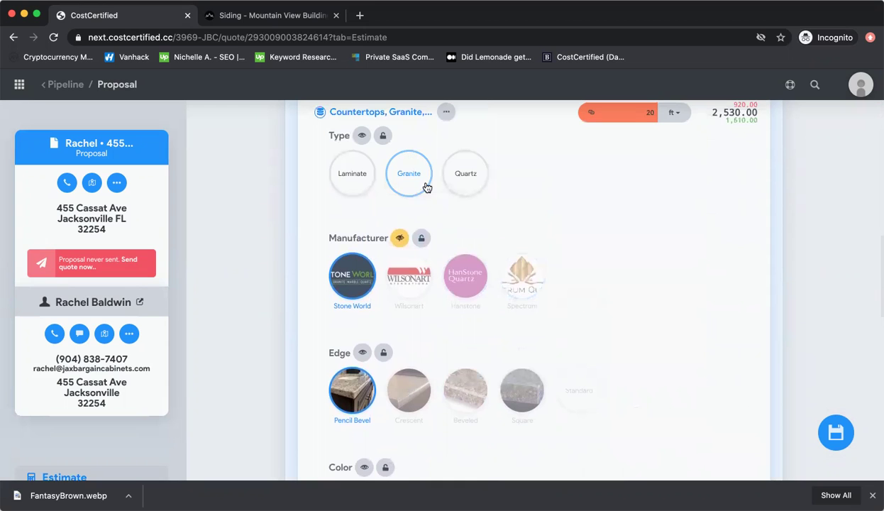
{"action": "scroll", "coordinate": [430, 227], "scroll_direction": "down", "scroll_amount": 1}
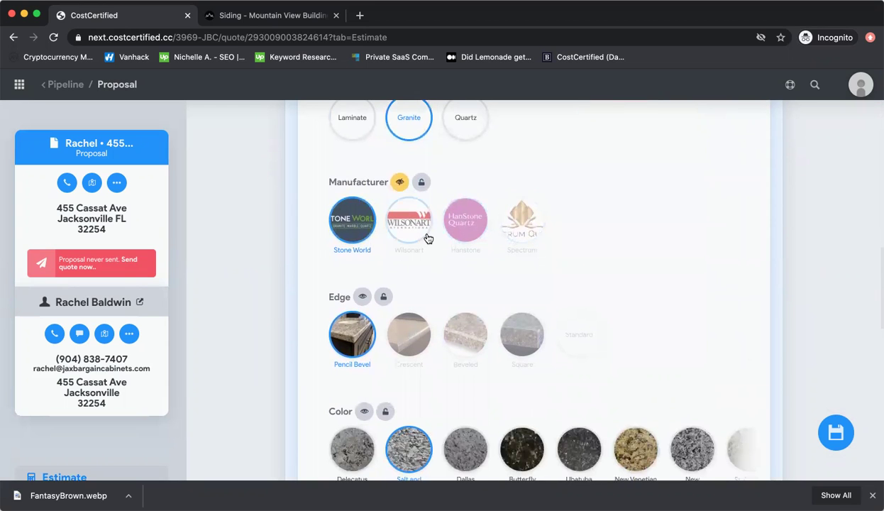
{"action": "scroll", "coordinate": [427, 239], "scroll_direction": "down", "scroll_amount": 1}
{"action": "scroll", "coordinate": [428, 238], "scroll_direction": "down", "scroll_amount": 1}
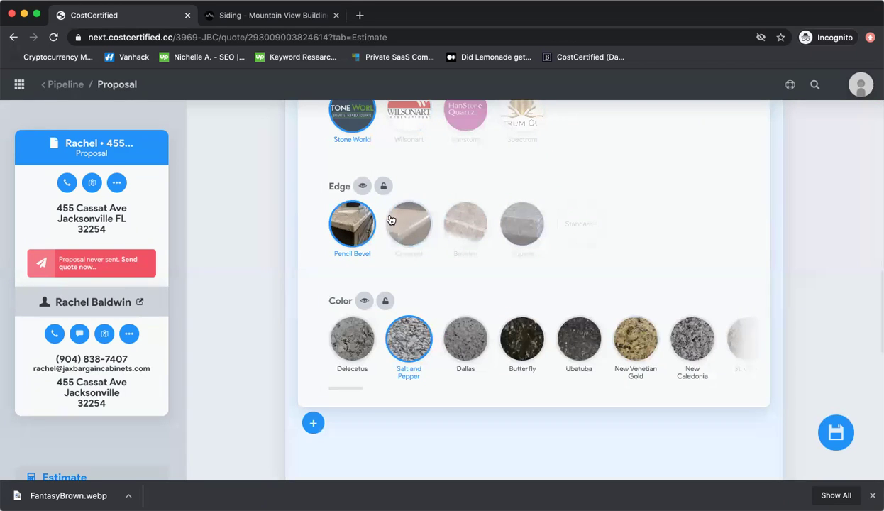
Select the Beveled edge and the Cippolino Grigio colour for the countertop.
{"action": "left_click", "coordinate": [468, 223]}
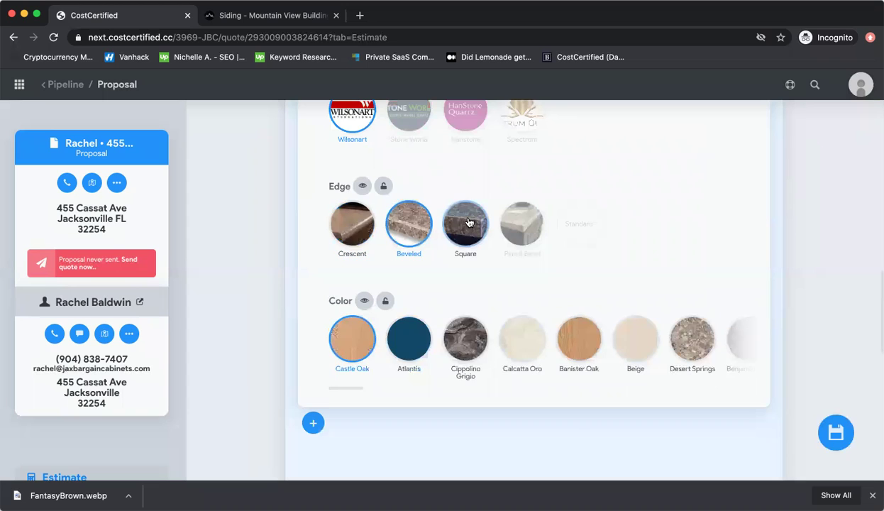
{"action": "left_click", "coordinate": [469, 341]}
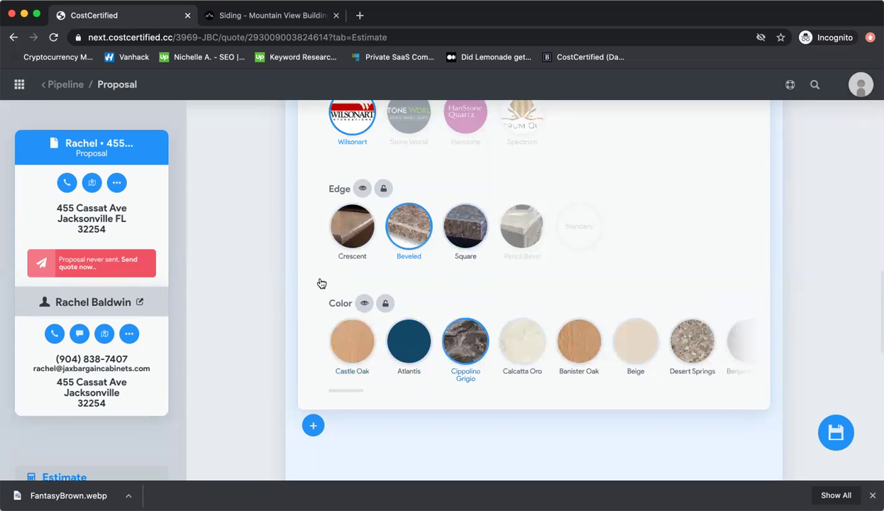
{"action": "scroll", "coordinate": [321, 283], "scroll_direction": "up", "scroll_amount": 1}
{"action": "scroll", "coordinate": [321, 283], "scroll_direction": "up", "scroll_amount": 3}
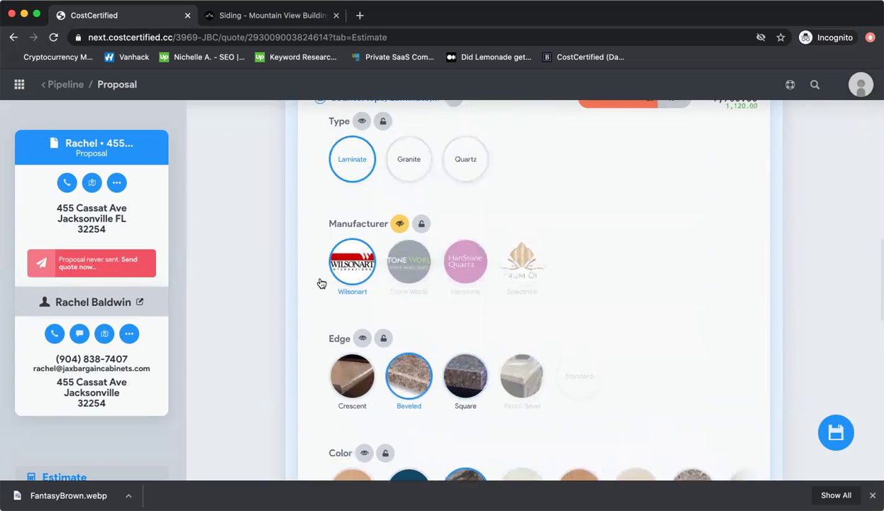
{"action": "scroll", "coordinate": [322, 283], "scroll_direction": "down", "scroll_amount": 2}
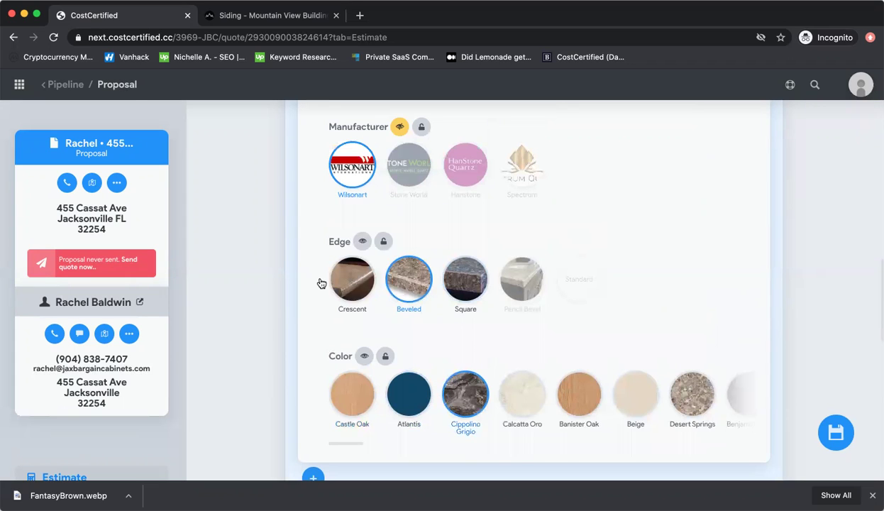
{"action": "scroll", "coordinate": [321, 283], "scroll_direction": "down", "scroll_amount": 1}
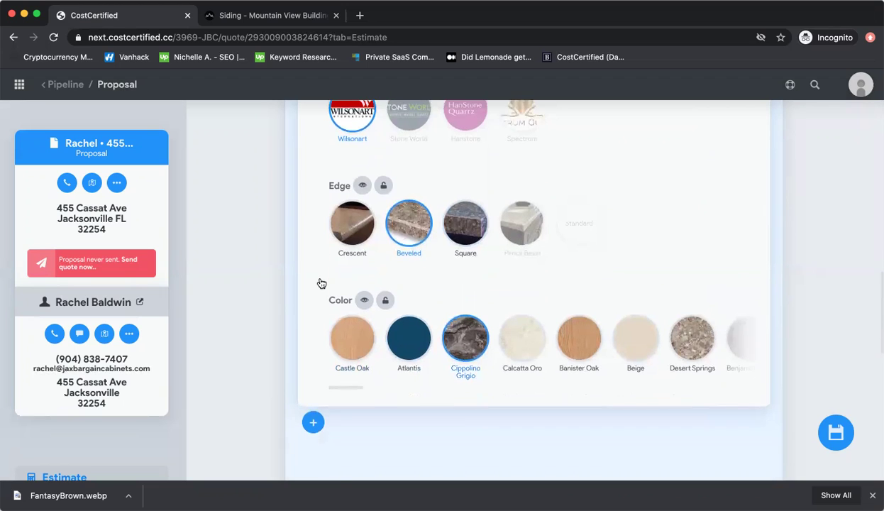
{"action": "scroll", "coordinate": [321, 283], "scroll_direction": "down", "scroll_amount": 2}
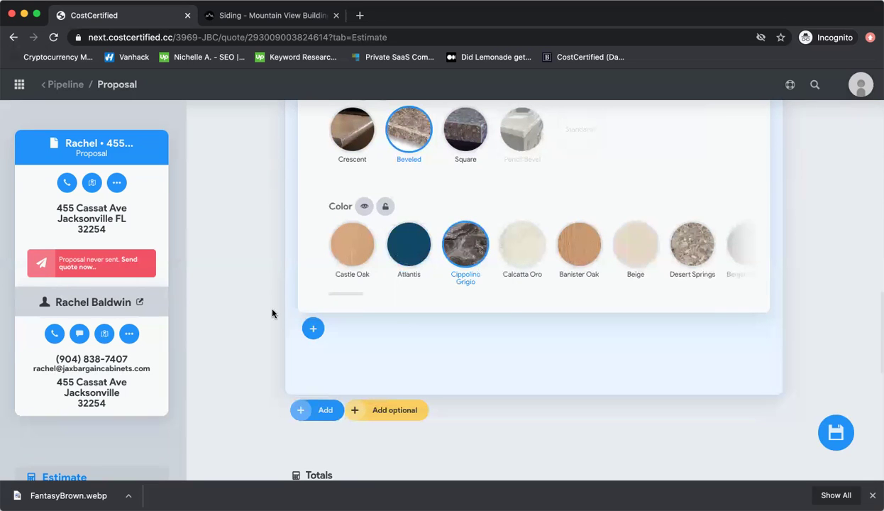
{"action": "scroll", "coordinate": [272, 312], "scroll_direction": "up", "scroll_amount": 2}
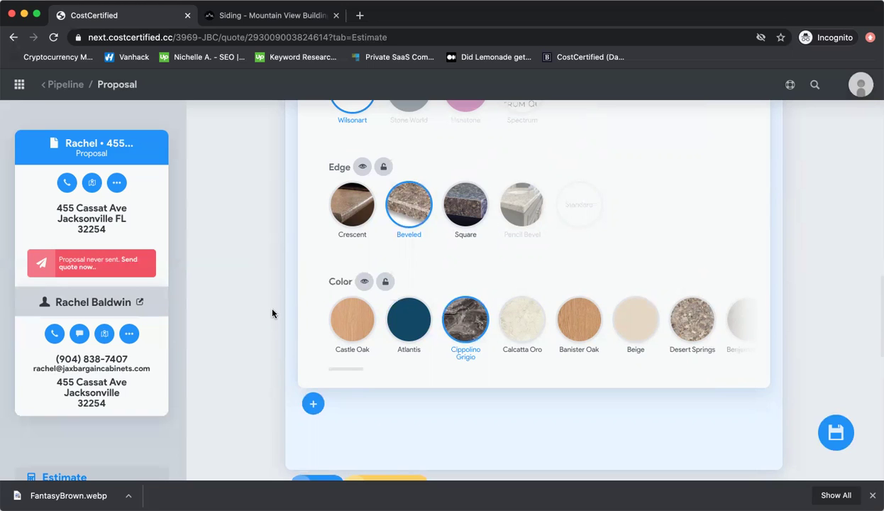
{"action": "scroll", "coordinate": [272, 312], "scroll_direction": "up", "scroll_amount": 2}
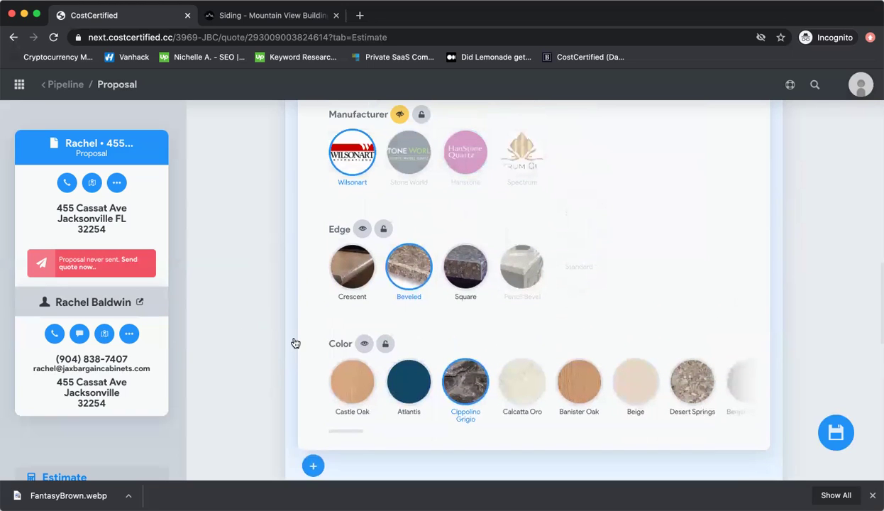